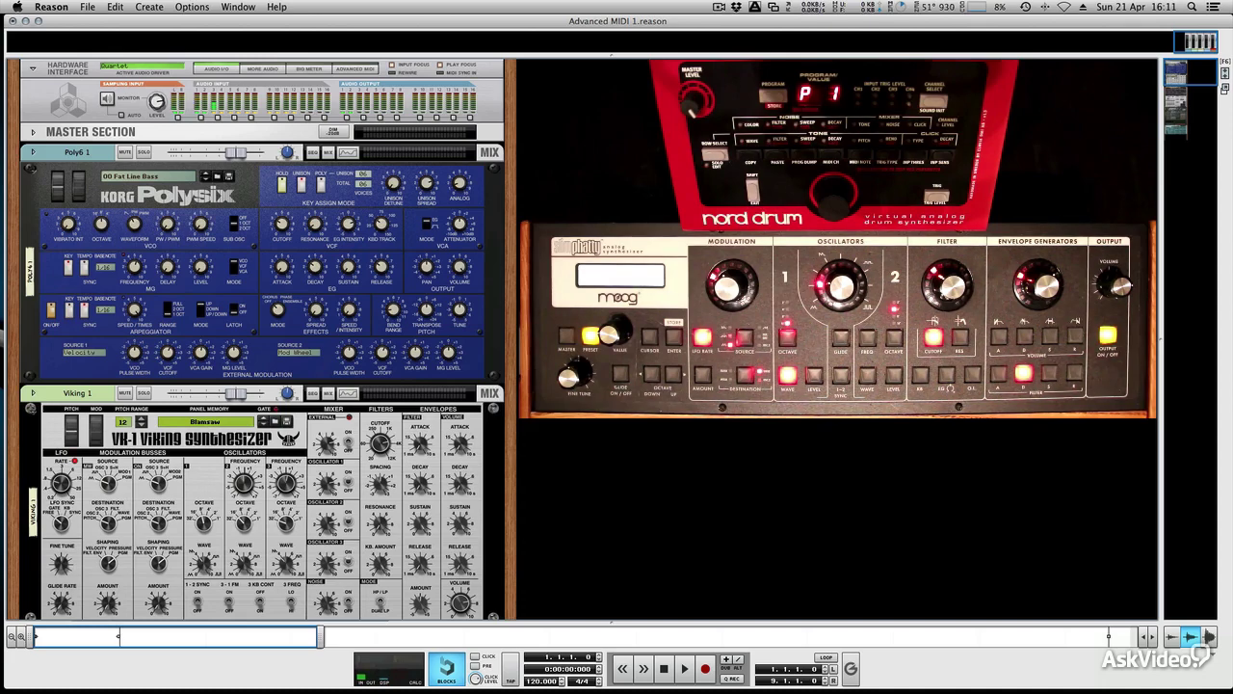
- Scroll up and down the front of the rack to review the synth devices
scroll(610, 526, "down", 5)
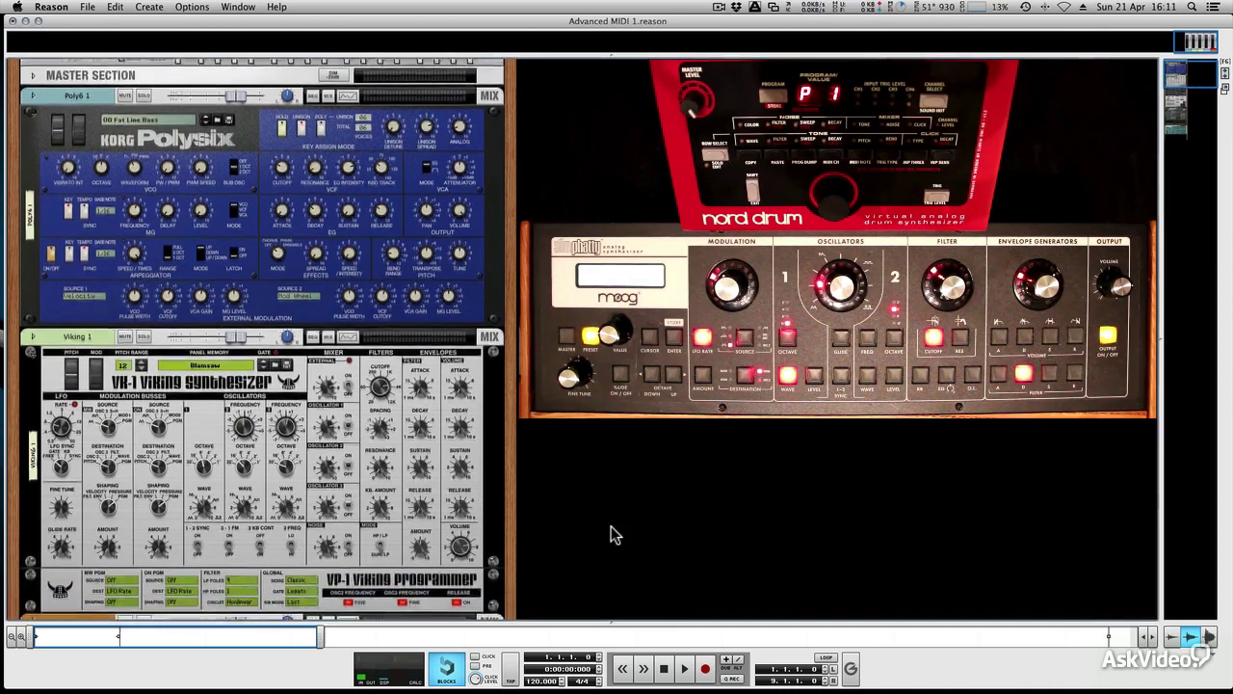
scroll(611, 526, "down", 15)
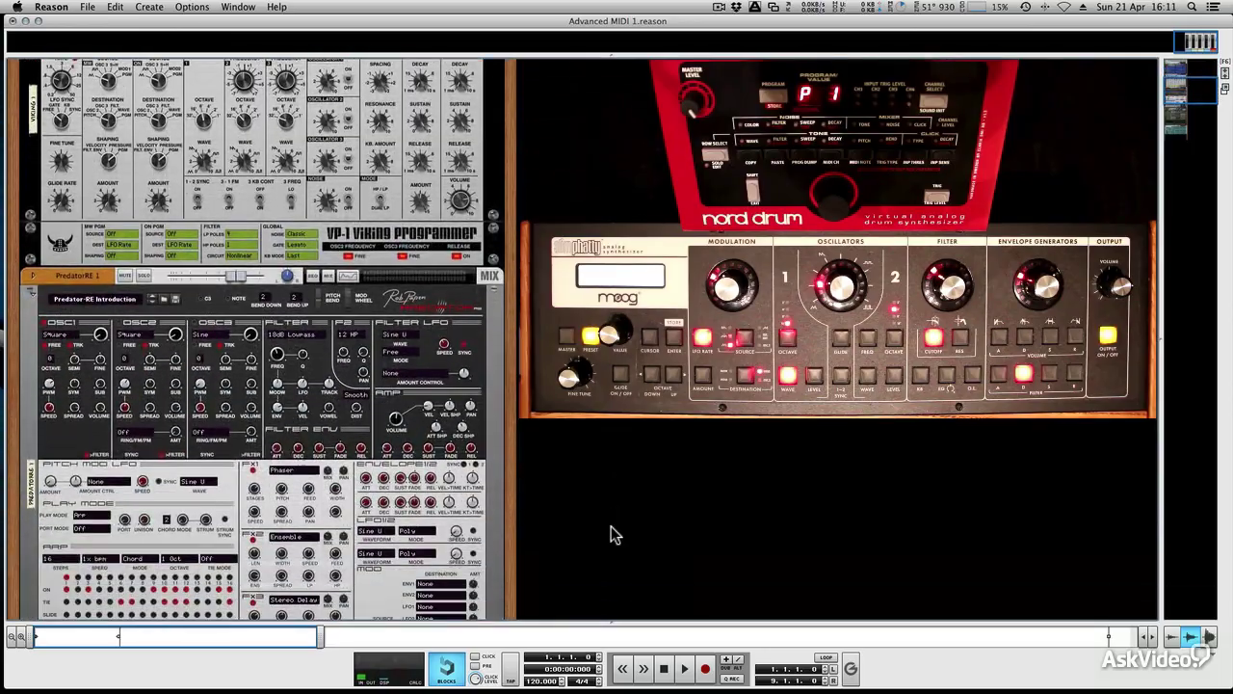
scroll(611, 526, "down", 13)
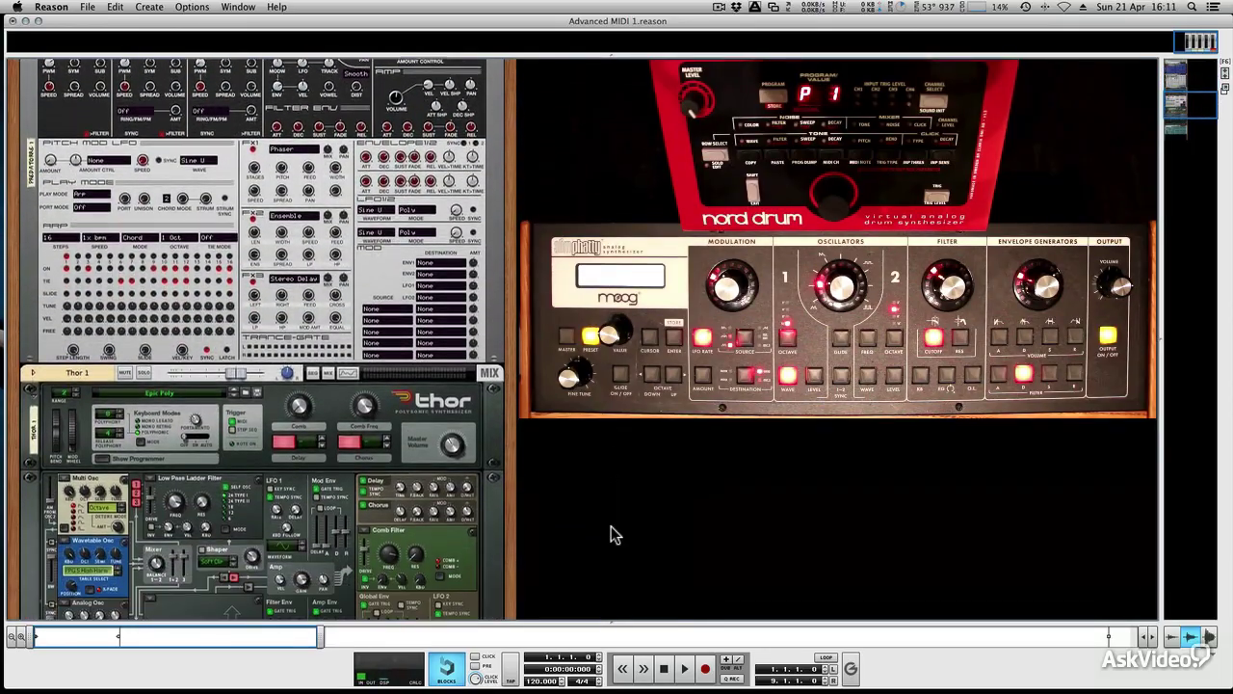
scroll(611, 526, "down", 8)
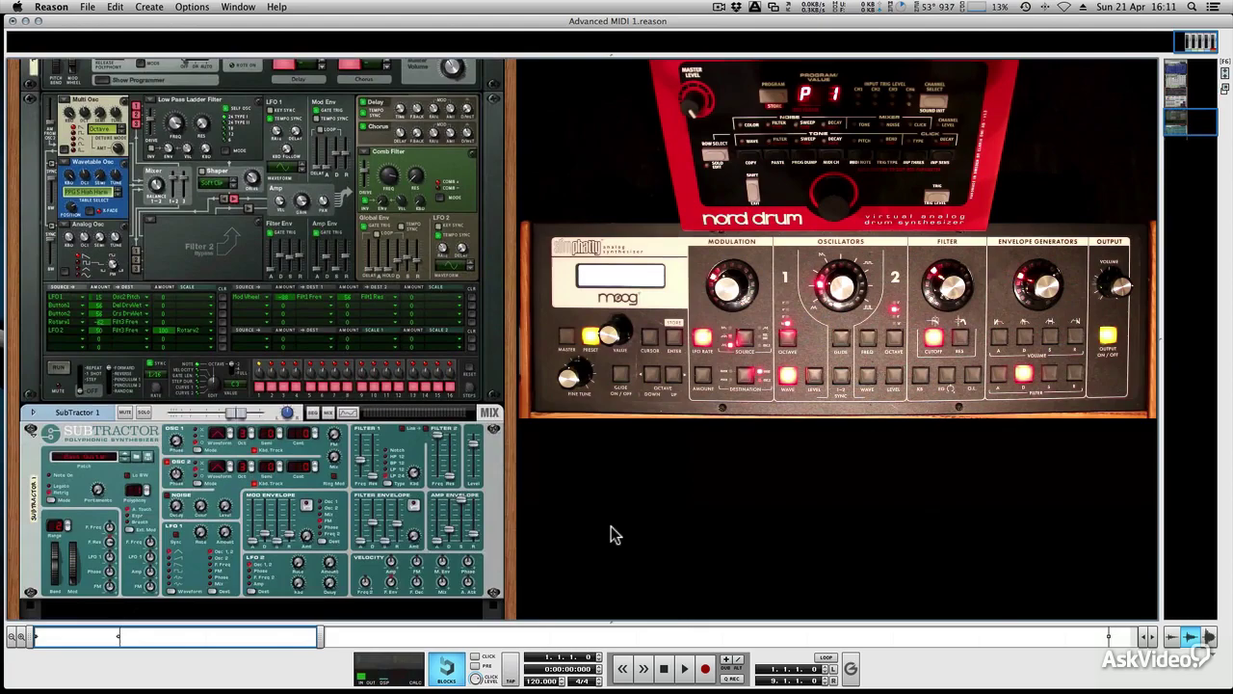
scroll(610, 526, "up", 20)
scroll(611, 526, "up", 15)
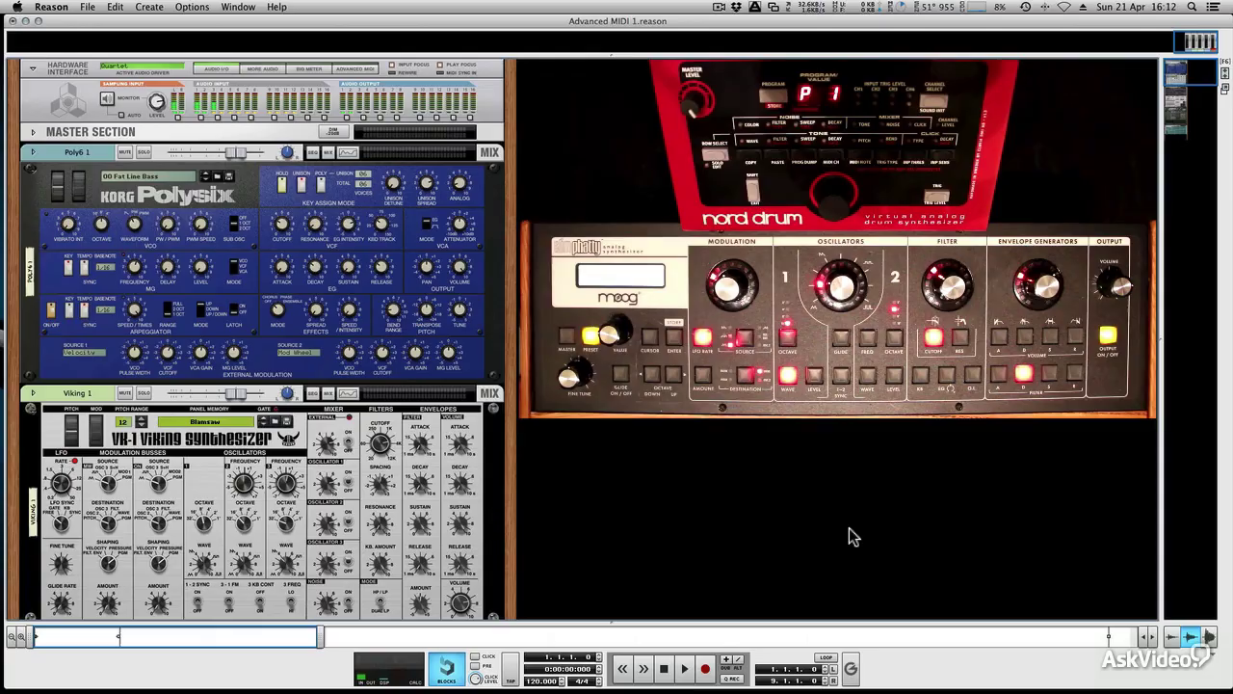
scroll(264, 472, "down", 3)
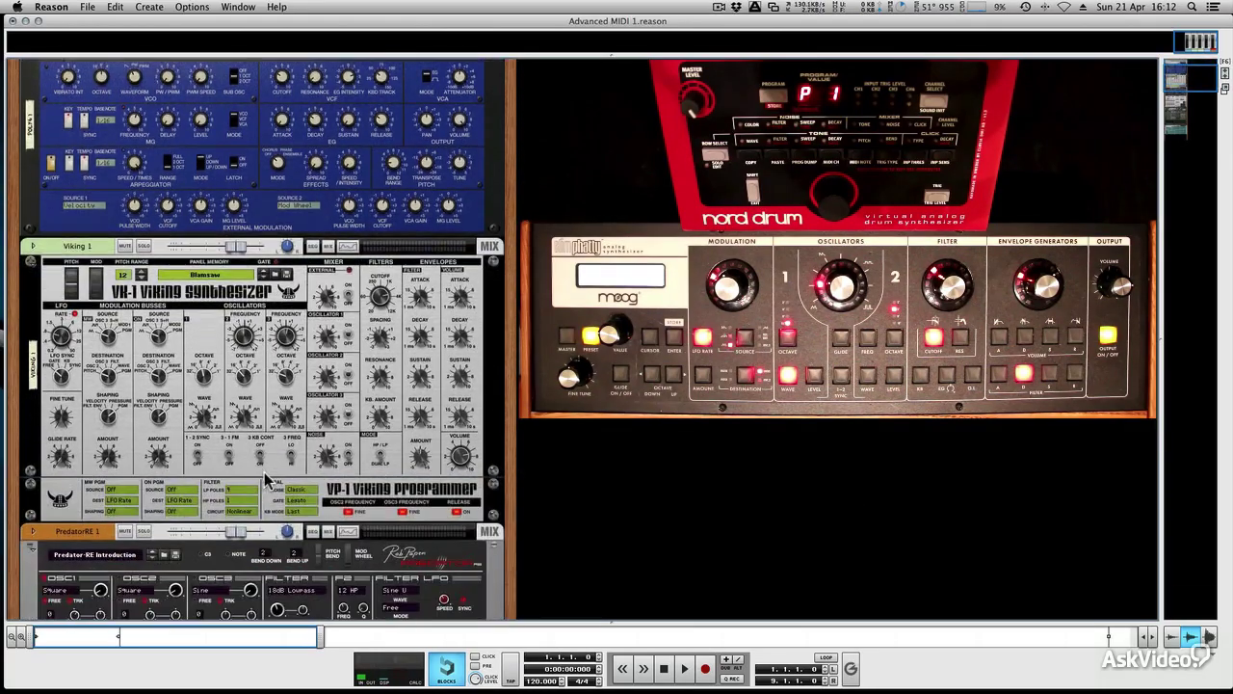
scroll(266, 480, "down", 15)
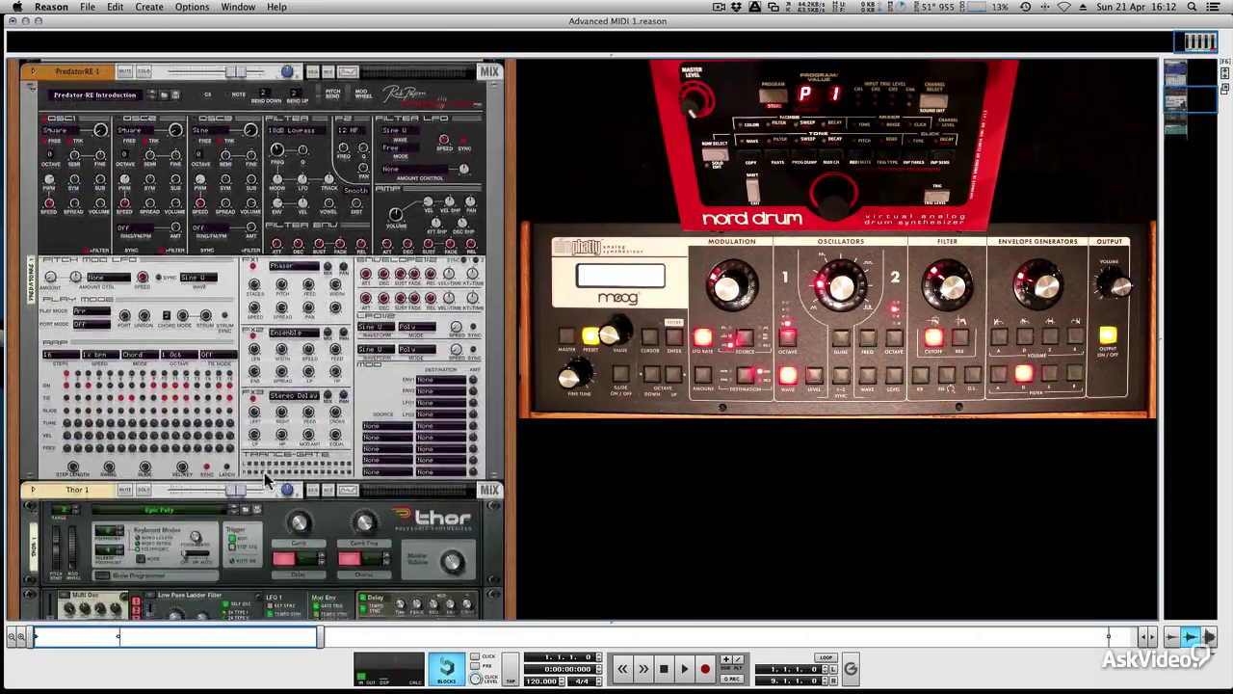
scroll(264, 472, "up", 18)
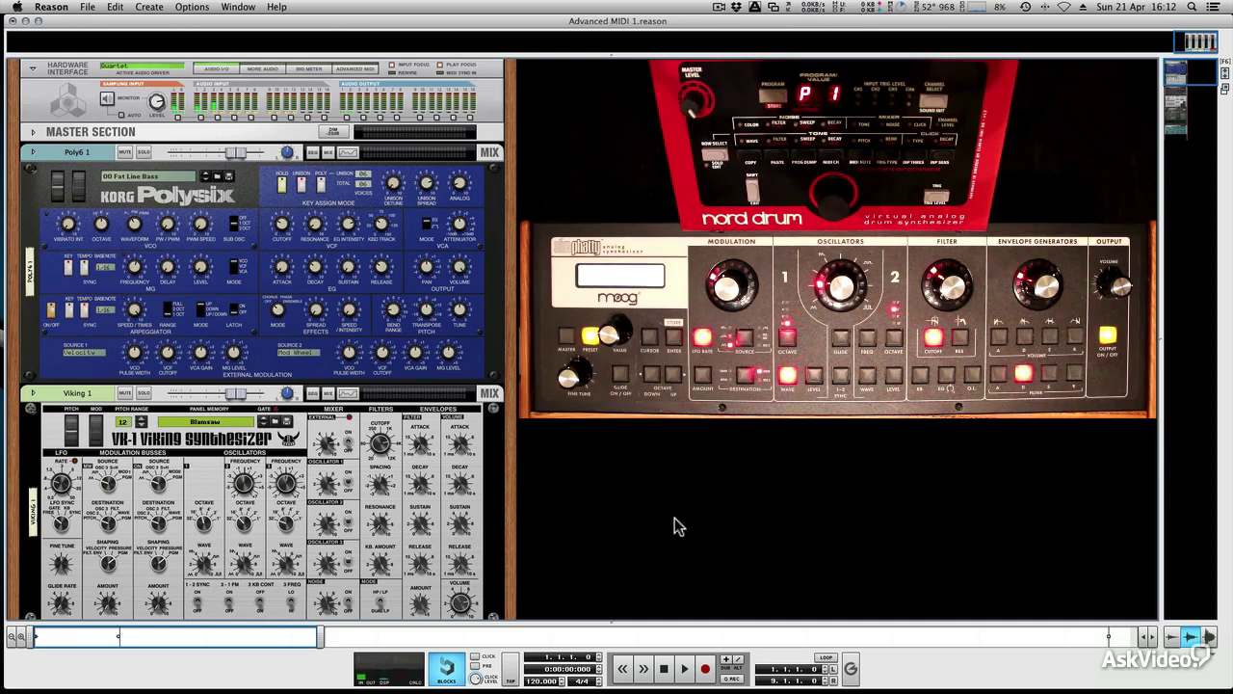
scroll(674, 525, "down", 3)
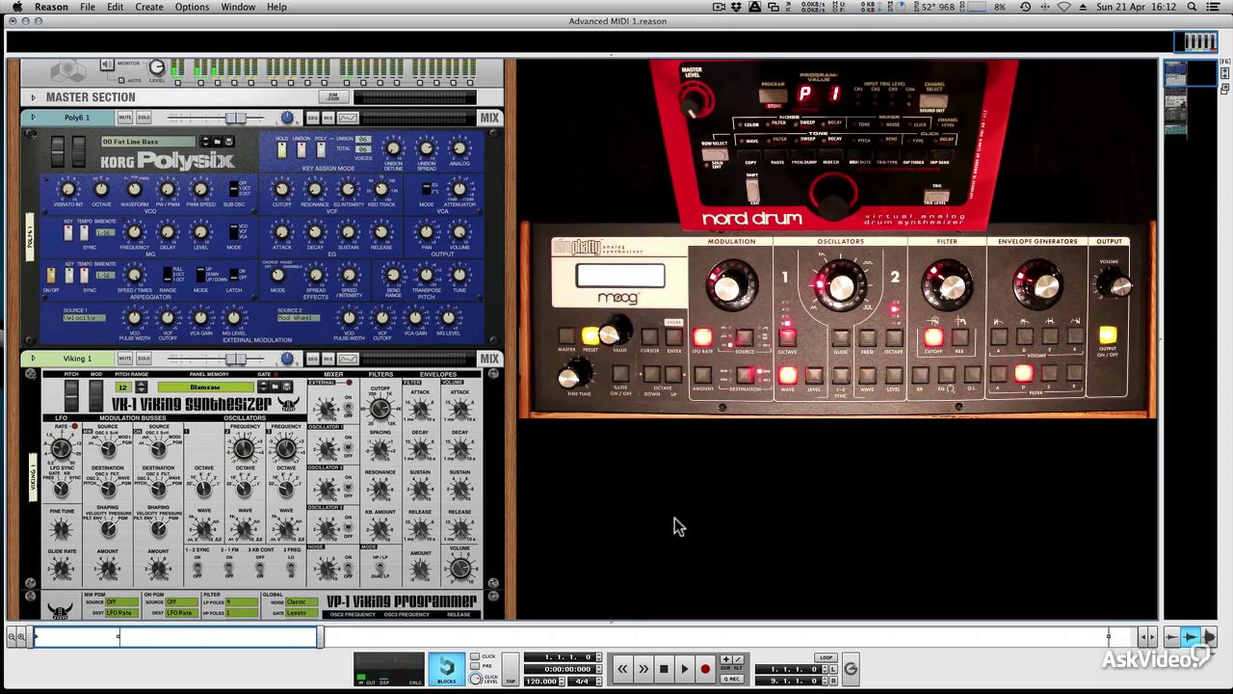
scroll(598, 438, "down", 2)
scroll(599, 437, "down", 20)
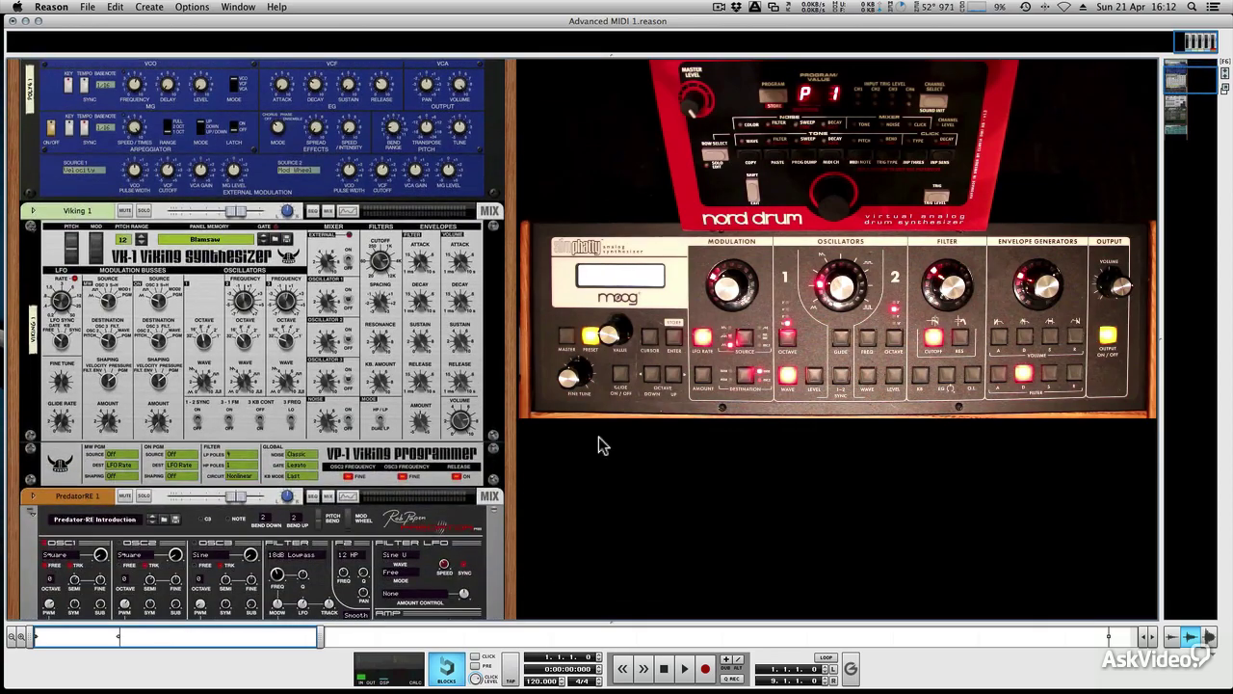
scroll(598, 436, "up", 20)
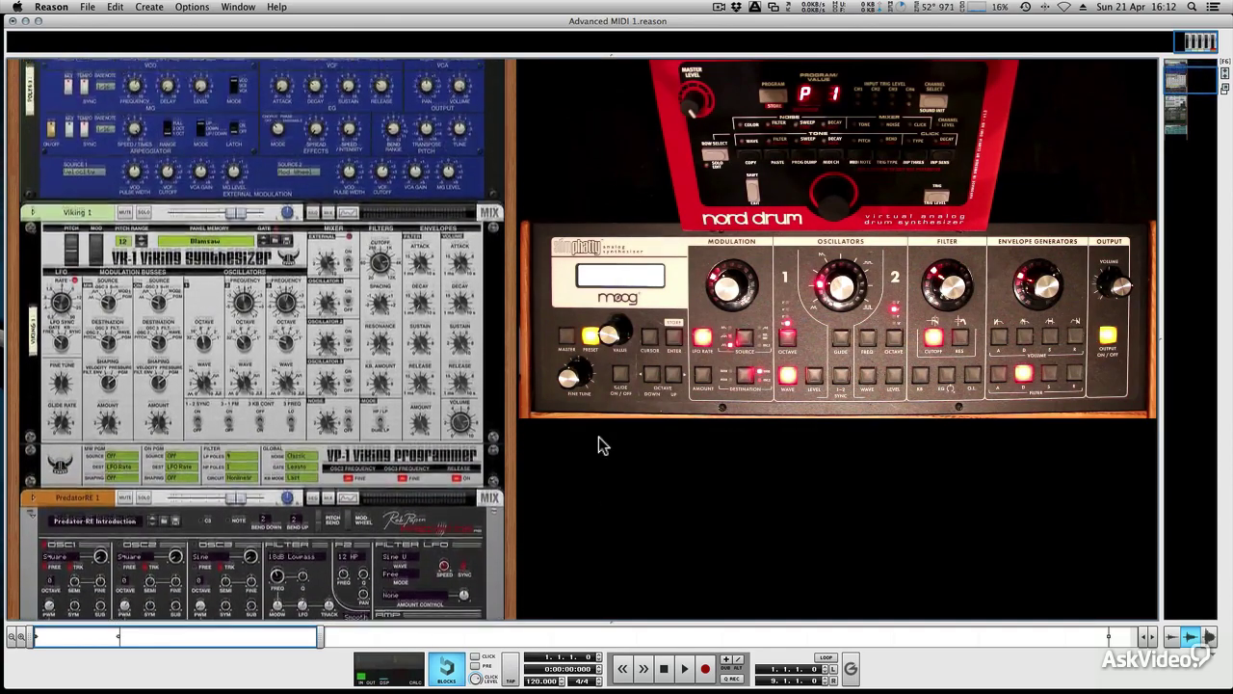
scroll(598, 436, "down", 12)
scroll(598, 436, "down", 20)
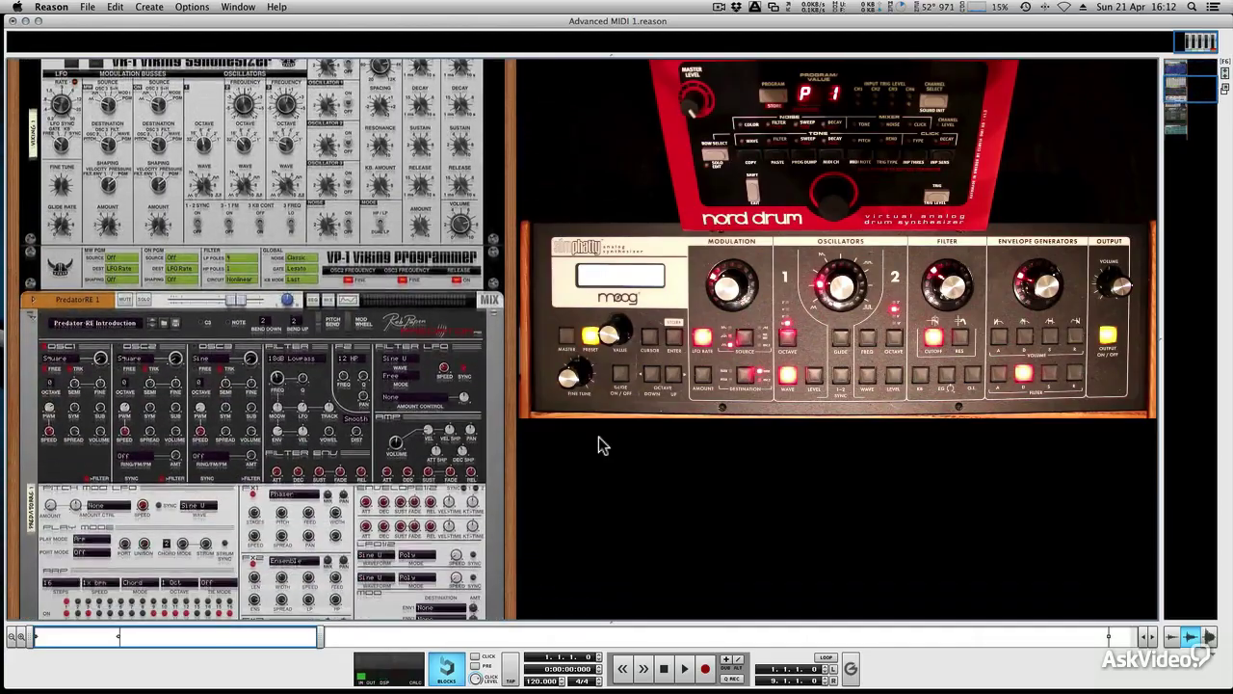
scroll(598, 437, "down", 20)
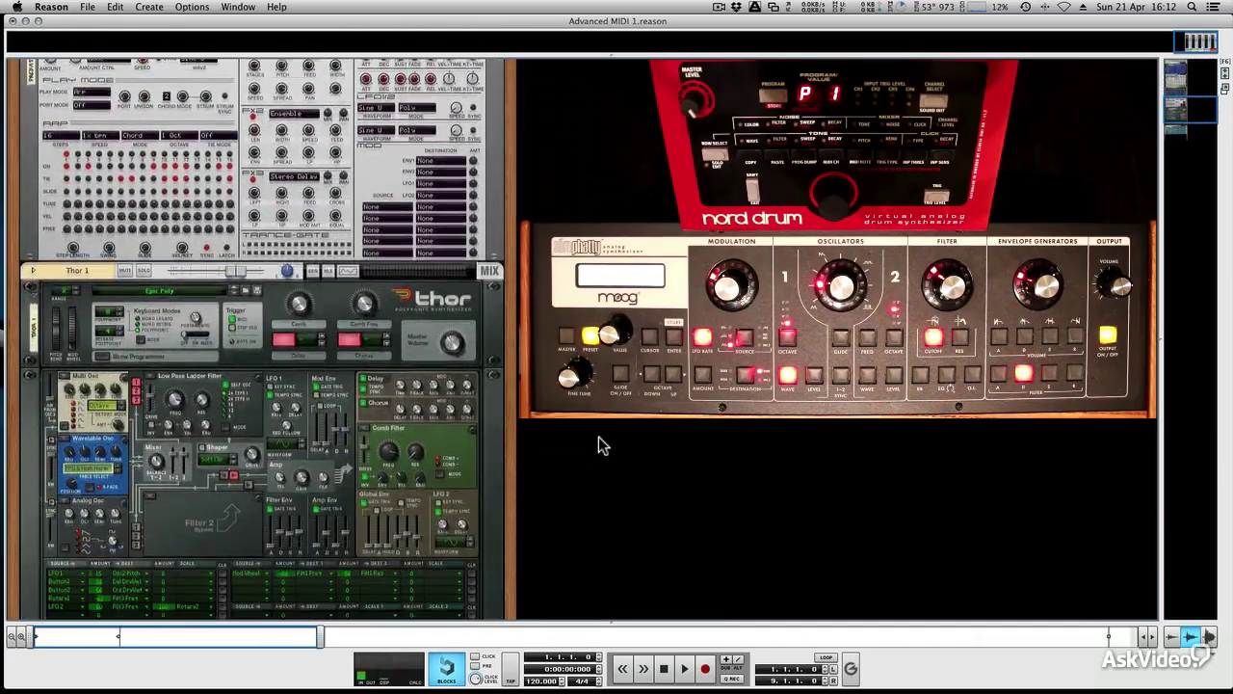
scroll(599, 436, "up", 15)
scroll(599, 437, "down", 20)
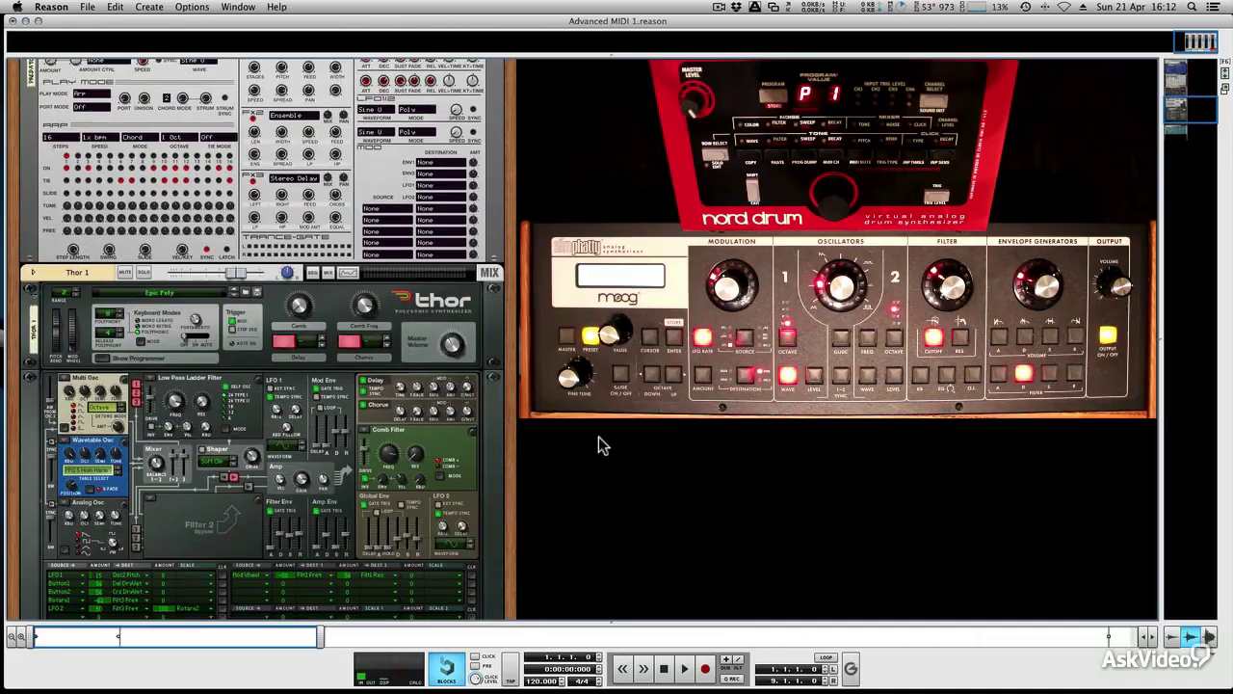
scroll(598, 436, "up", 20)
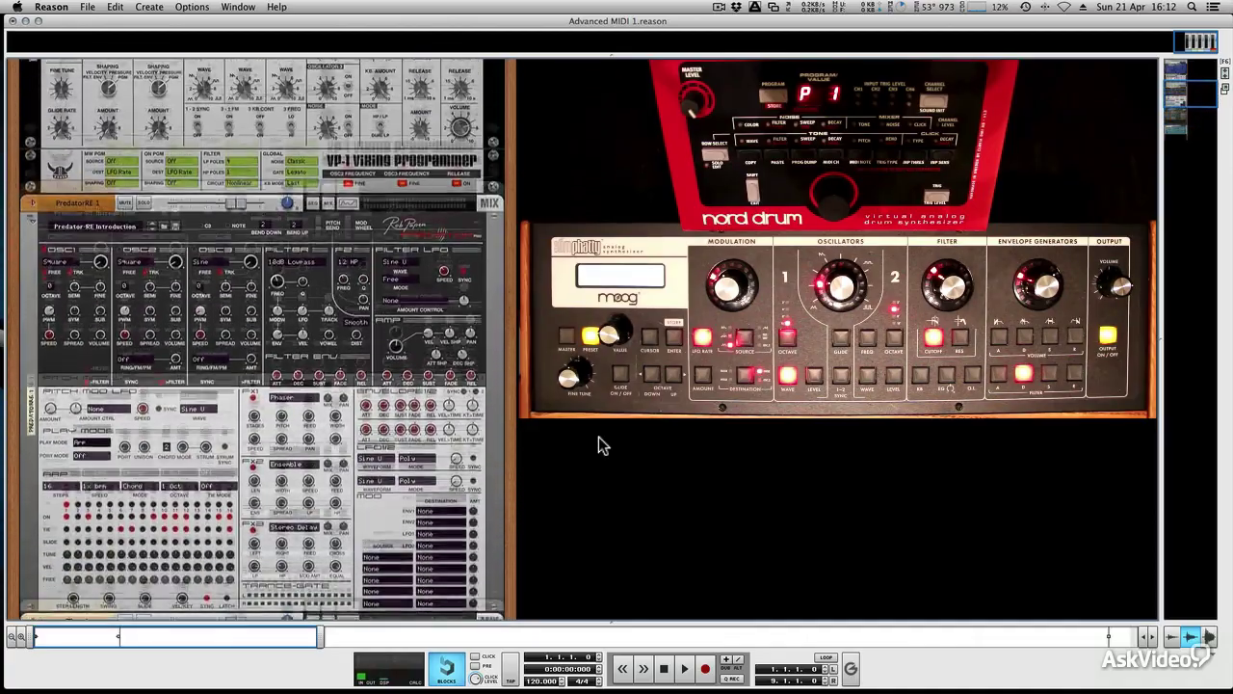
scroll(598, 436, "up", 18)
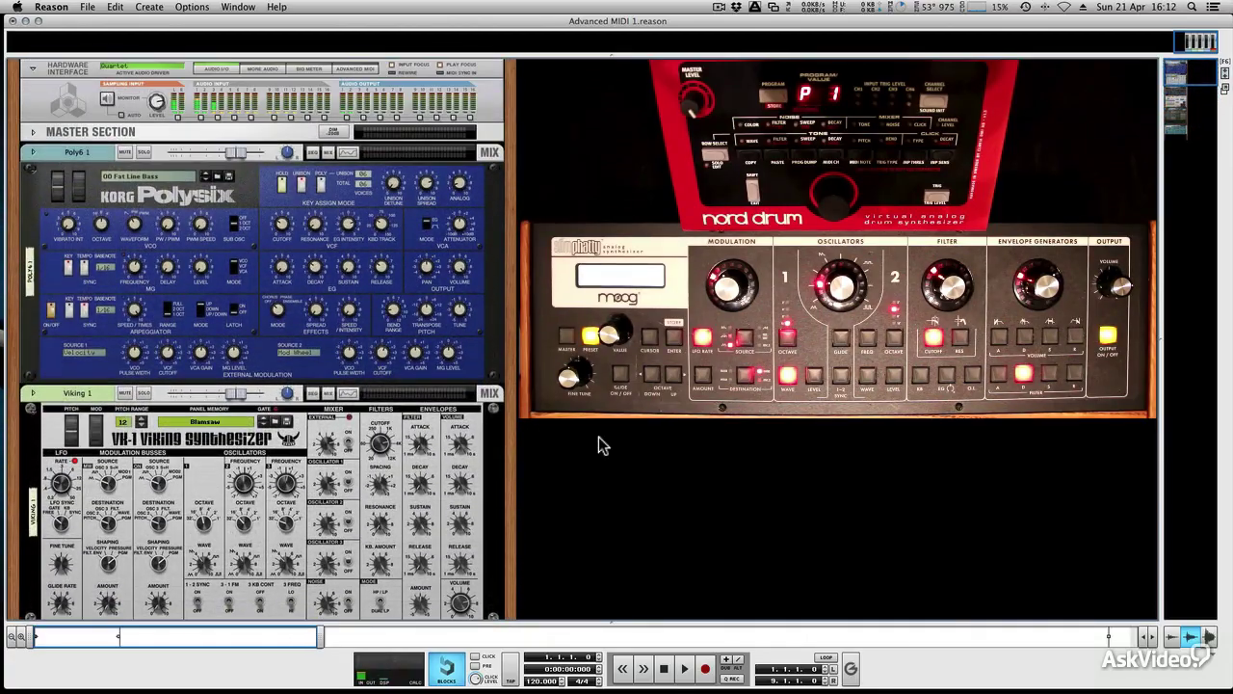
- Flip the rack to its rear and browse the Polysix and Viking outputs cabled to the Master Section
key("Tab")
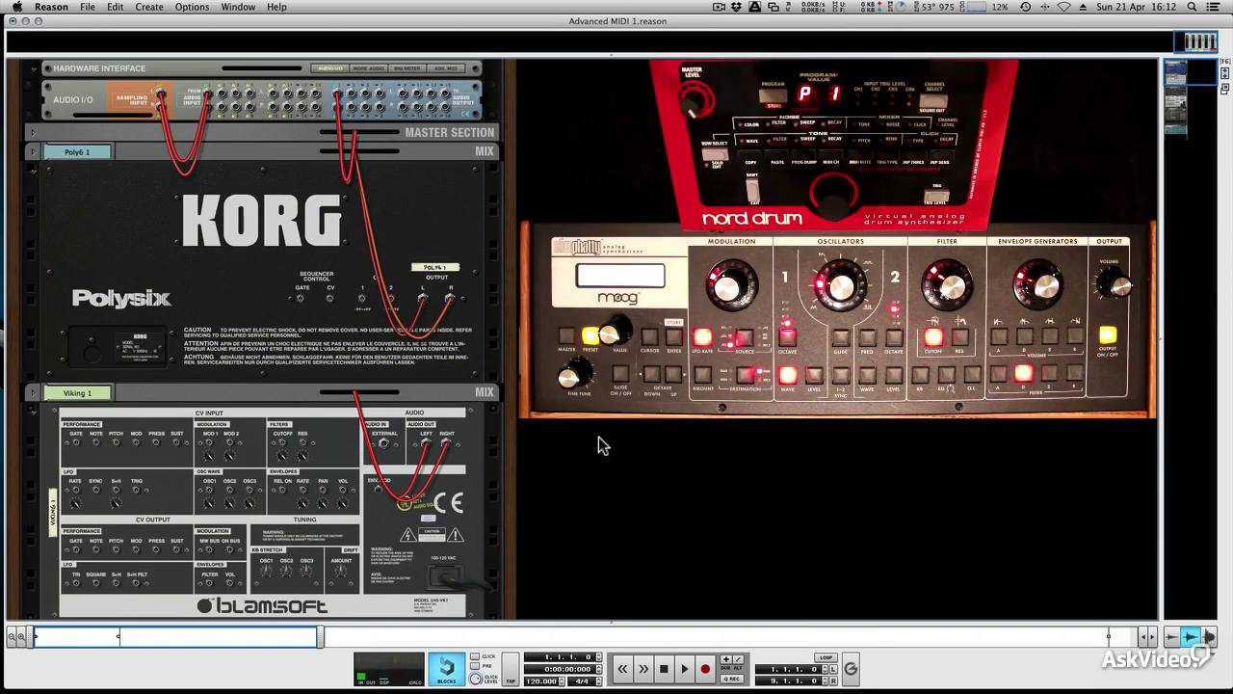
scroll(598, 436, "down", 5)
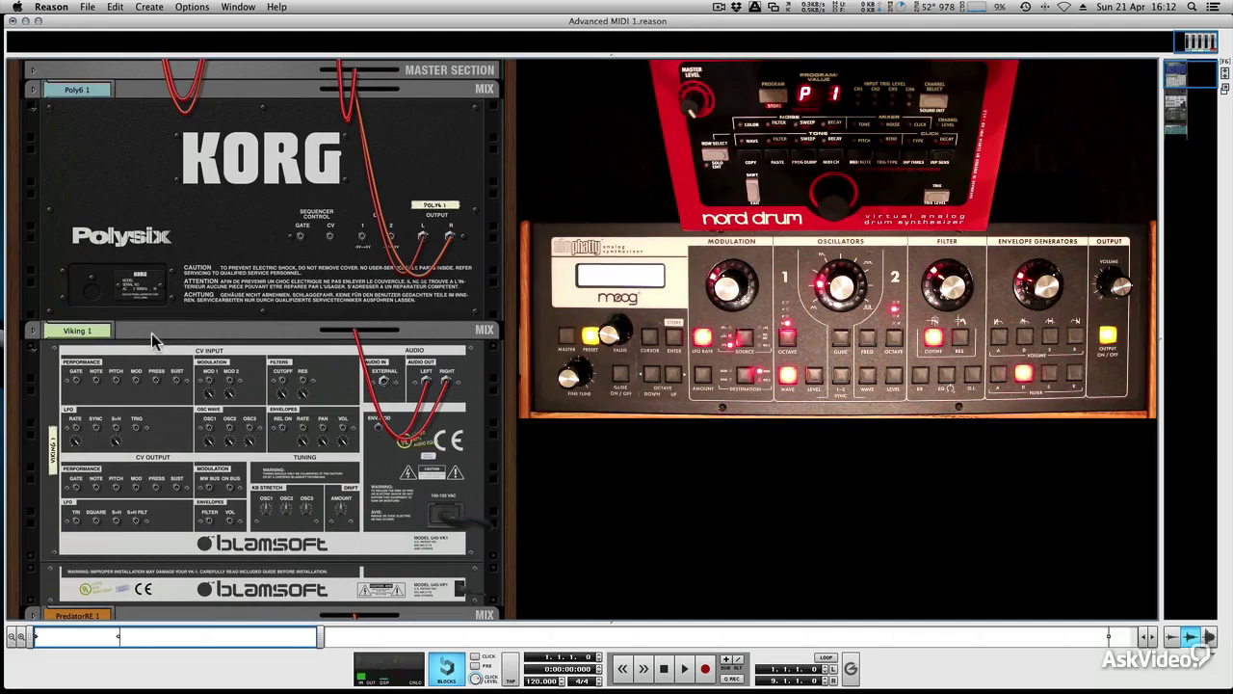
scroll(152, 333, "down", 8)
scroll(151, 334, "down", 20)
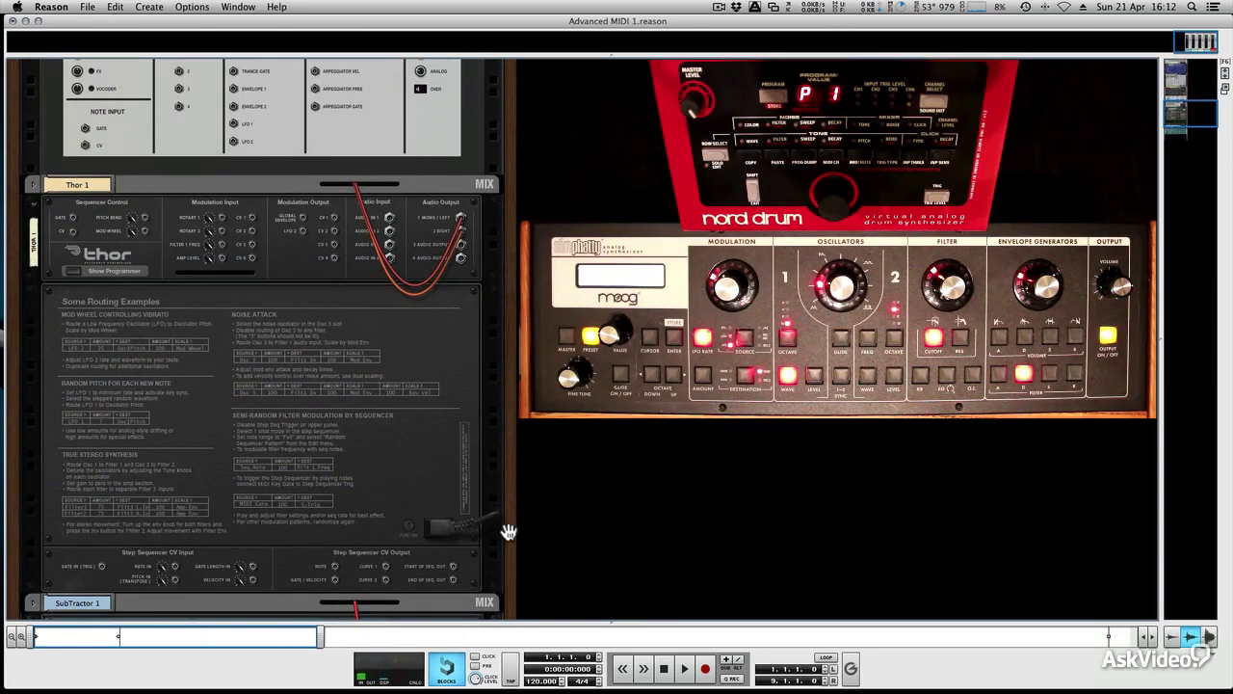
scroll(505, 525, "up", 15)
scroll(509, 532, "up", 5)
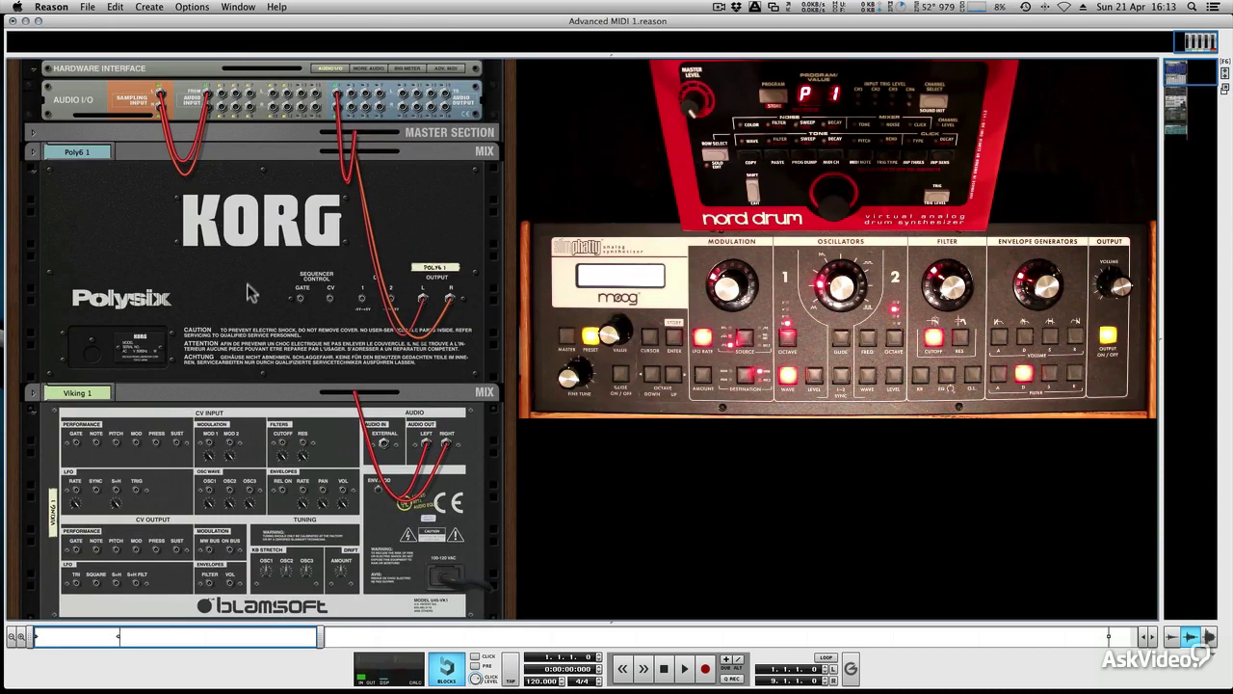
scroll(243, 312, "down", 5)
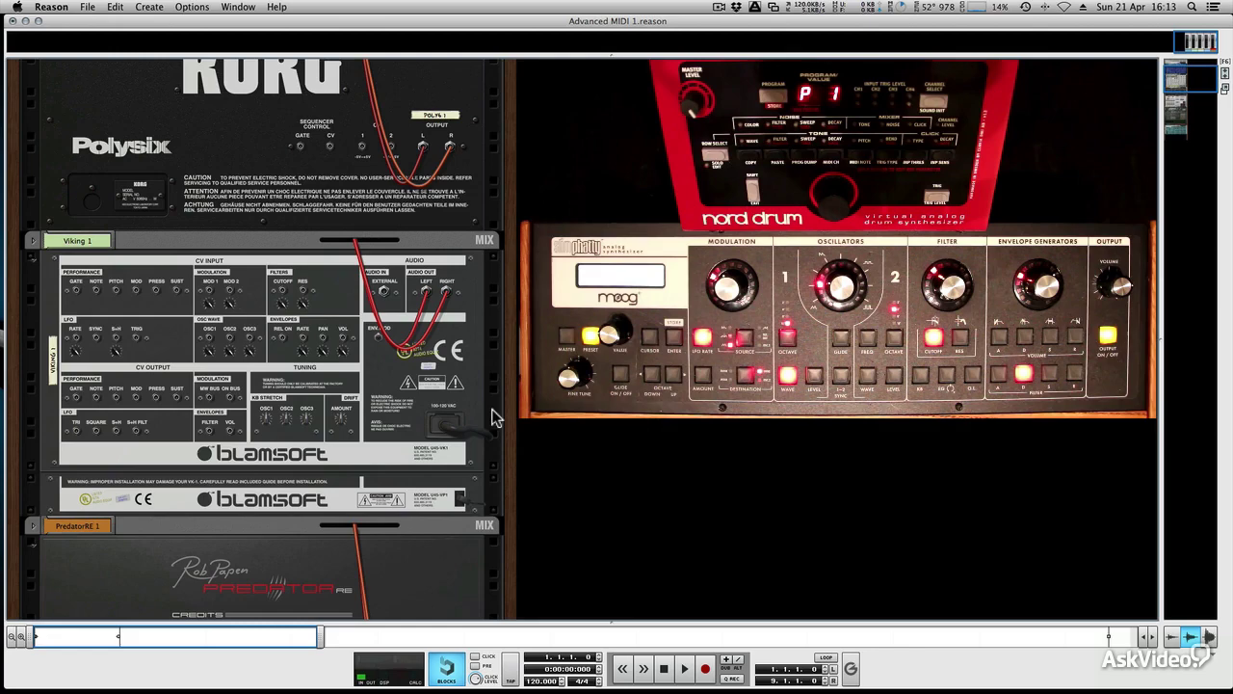
scroll(495, 416, "down", 3)
scroll(495, 416, "down", 10)
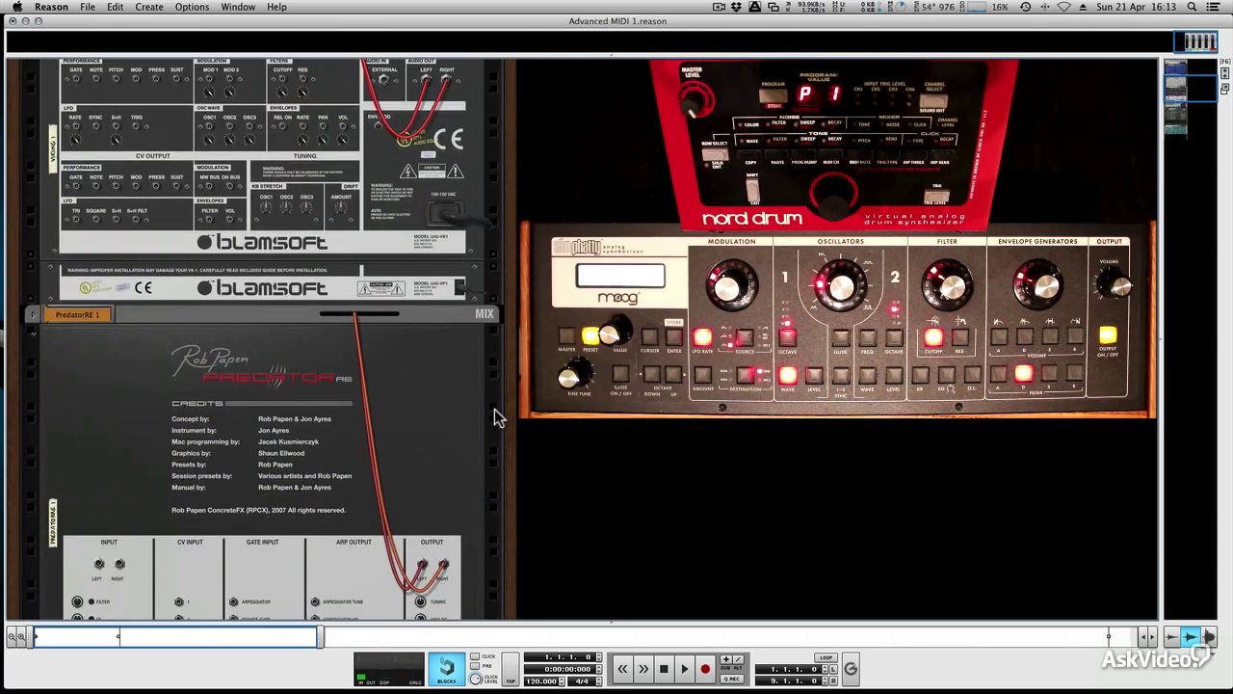
scroll(494, 416, "down", 5)
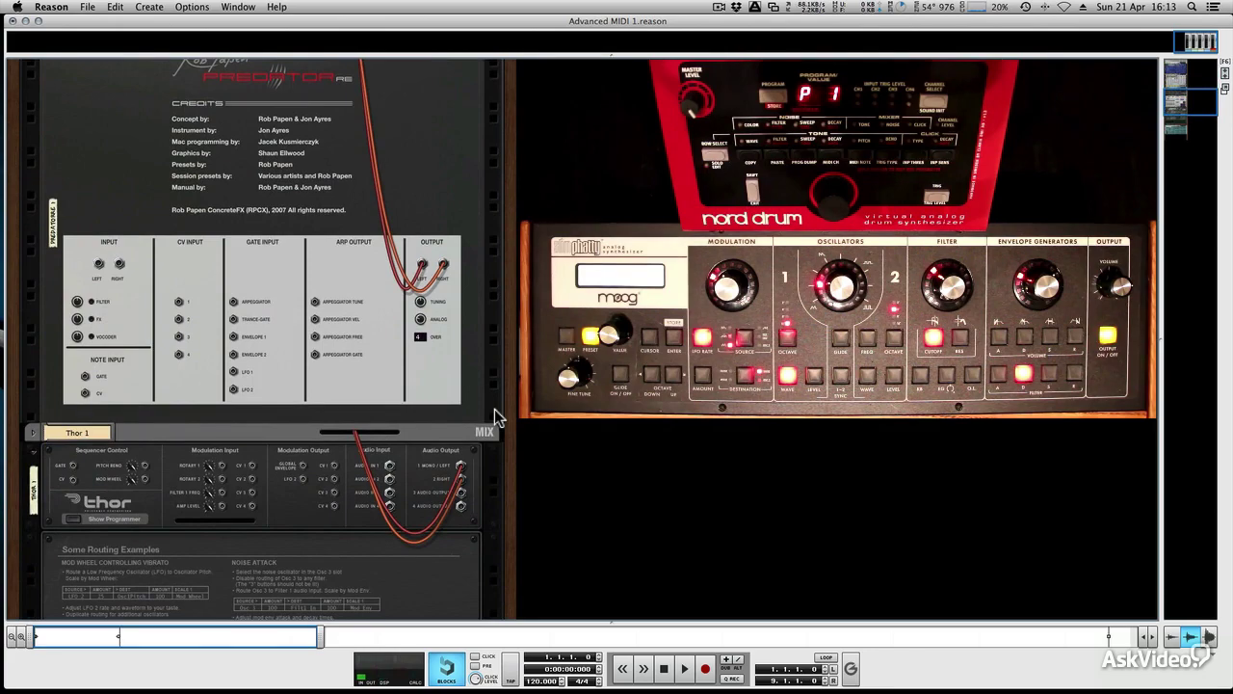
scroll(494, 416, "down", 10)
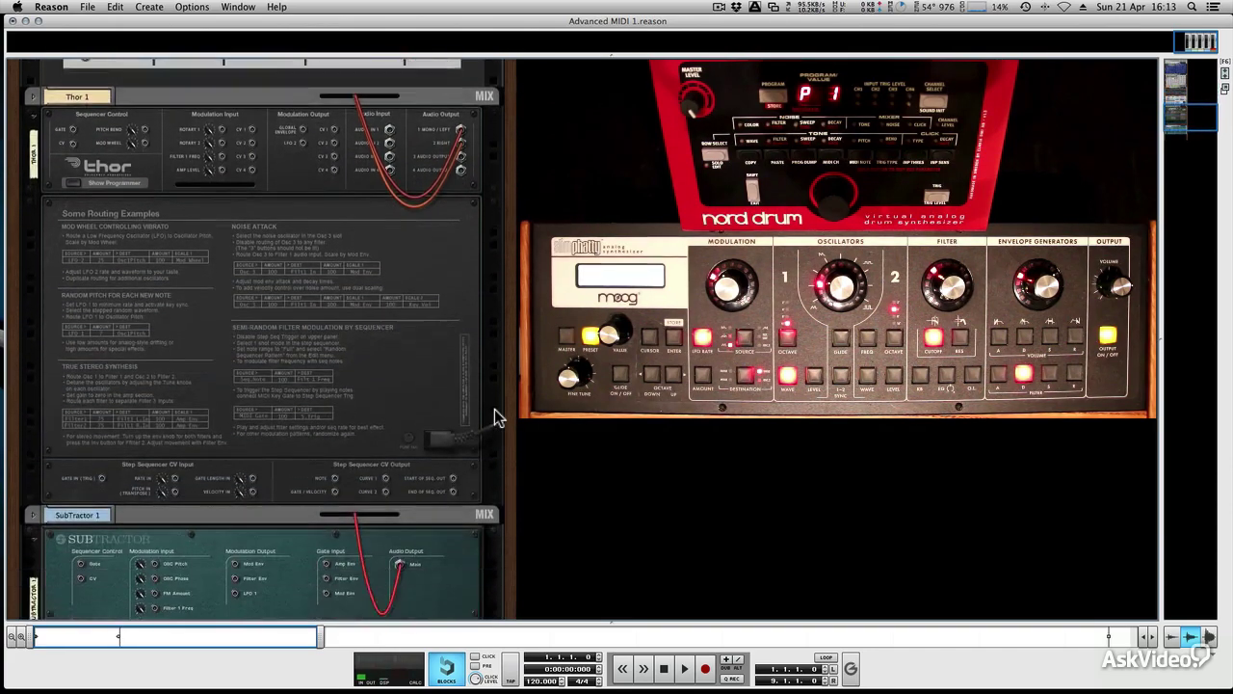
scroll(494, 416, "up", 20)
scroll(494, 416, "up", 5)
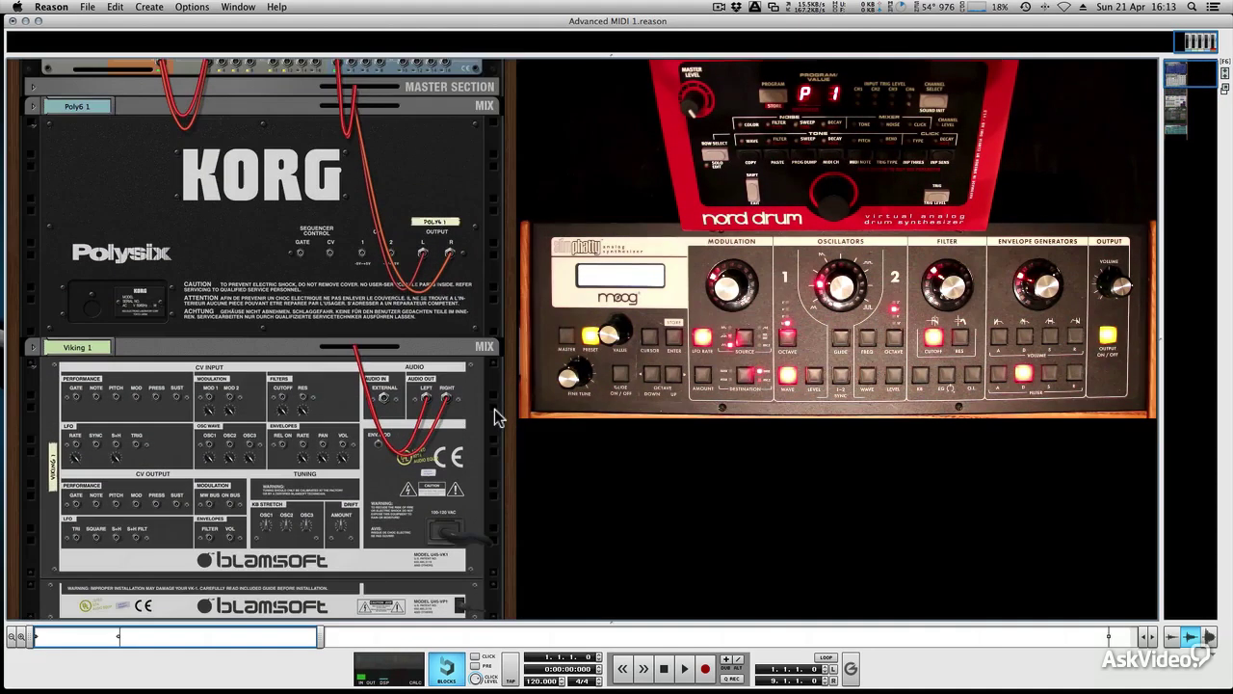
- Turn the rack back to the Polysix and Viking front control panels
key("Tab")
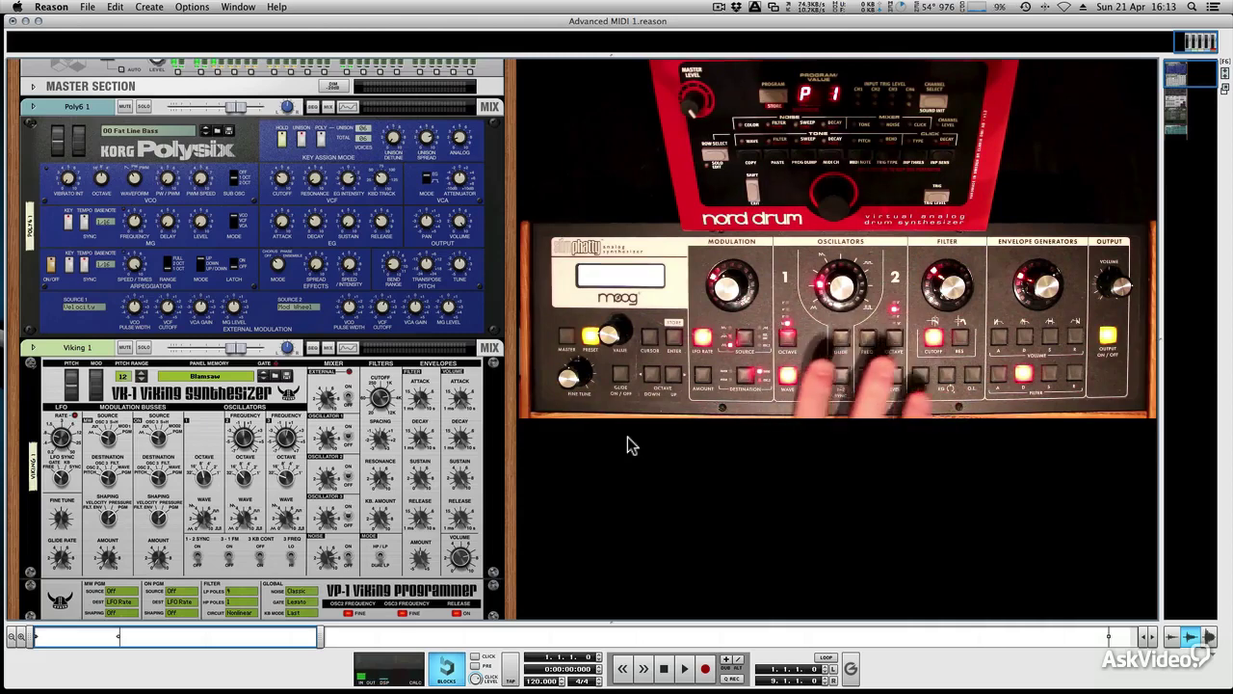